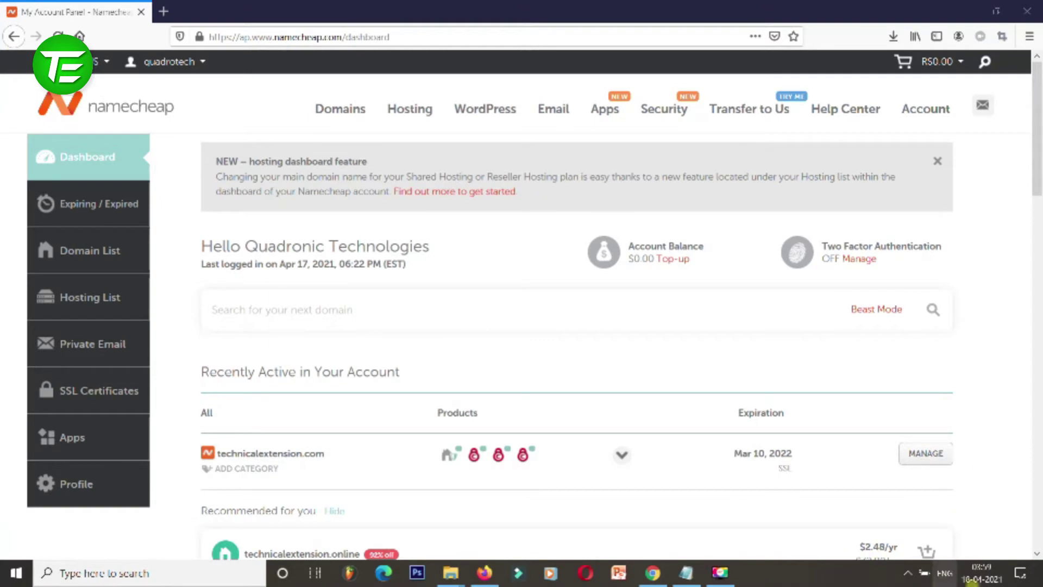
Step: Open the cPanel of the quadronictechnology.com hosting subscription from the account's hosting list
scroll(381, 429, down, 4)
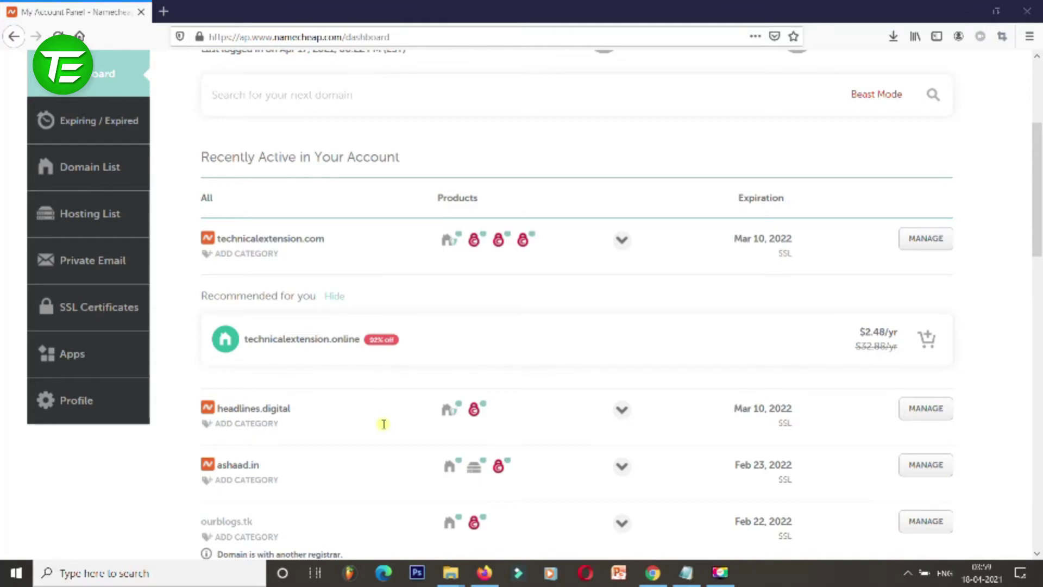
scroll(384, 423, down, 5)
scroll(384, 423, up, 9)
click(65, 297)
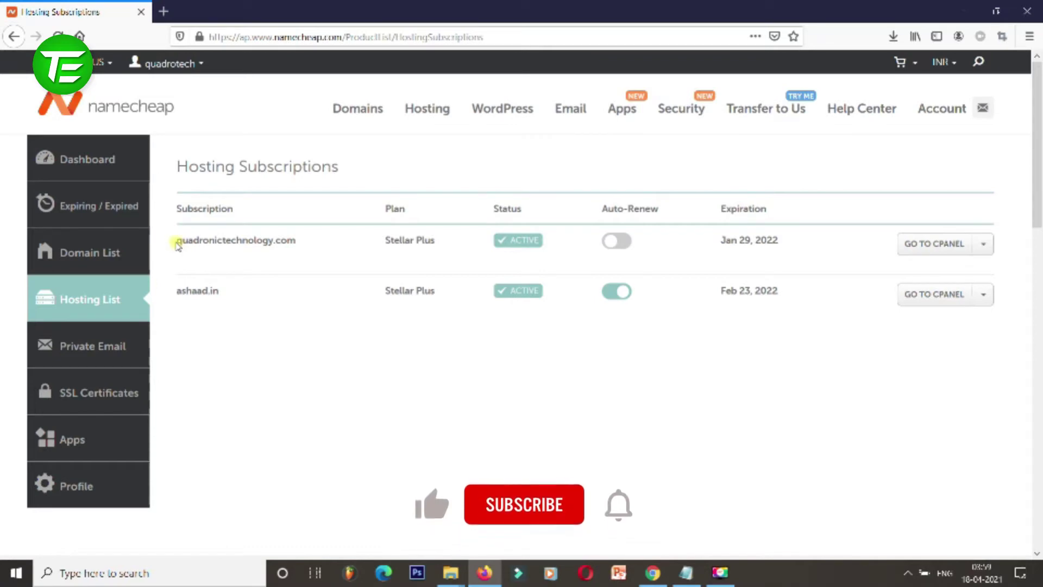
drag(177, 241, 302, 240)
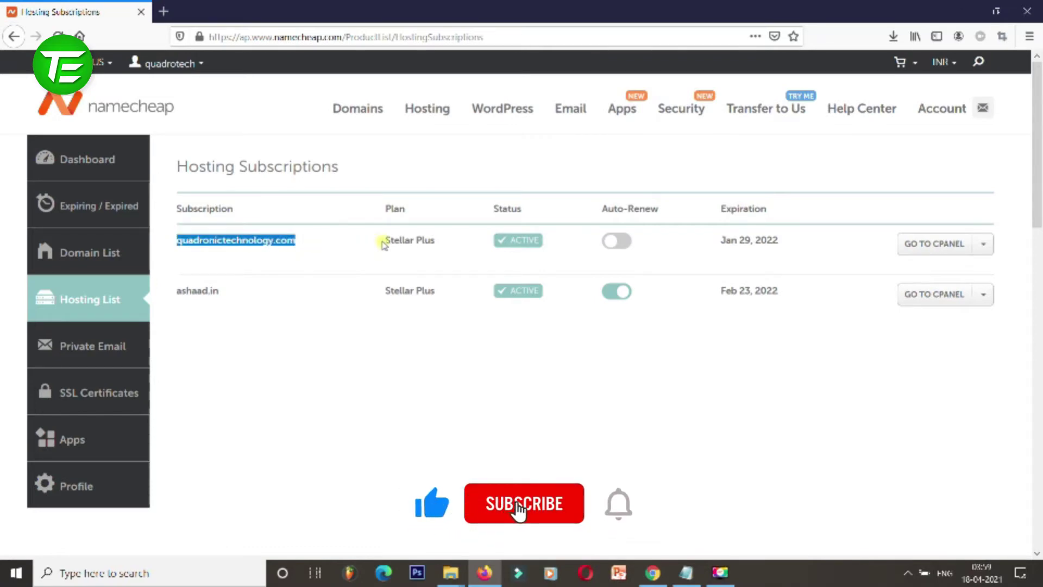
drag(386, 241, 435, 240)
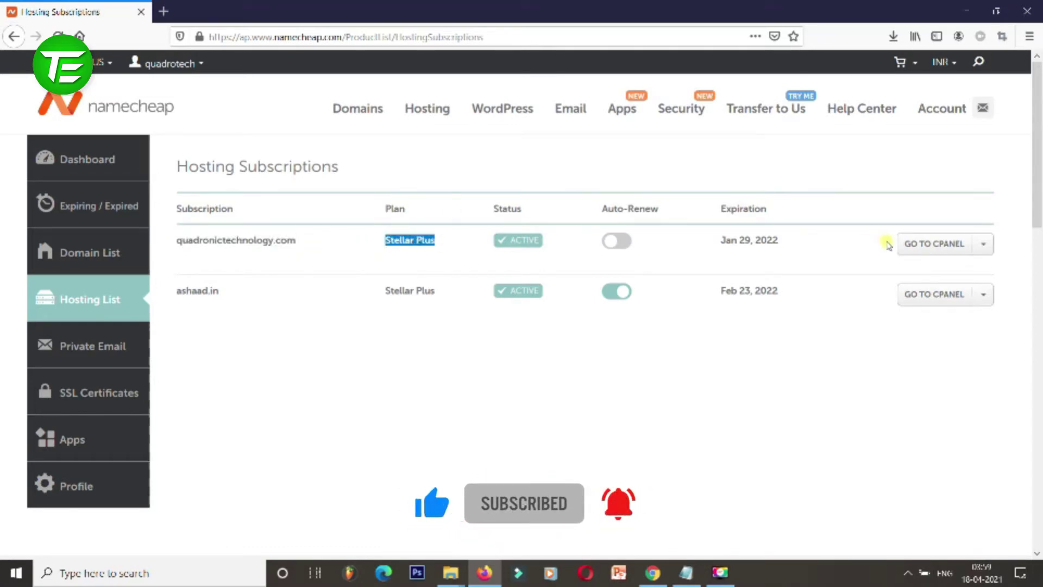
click(939, 243)
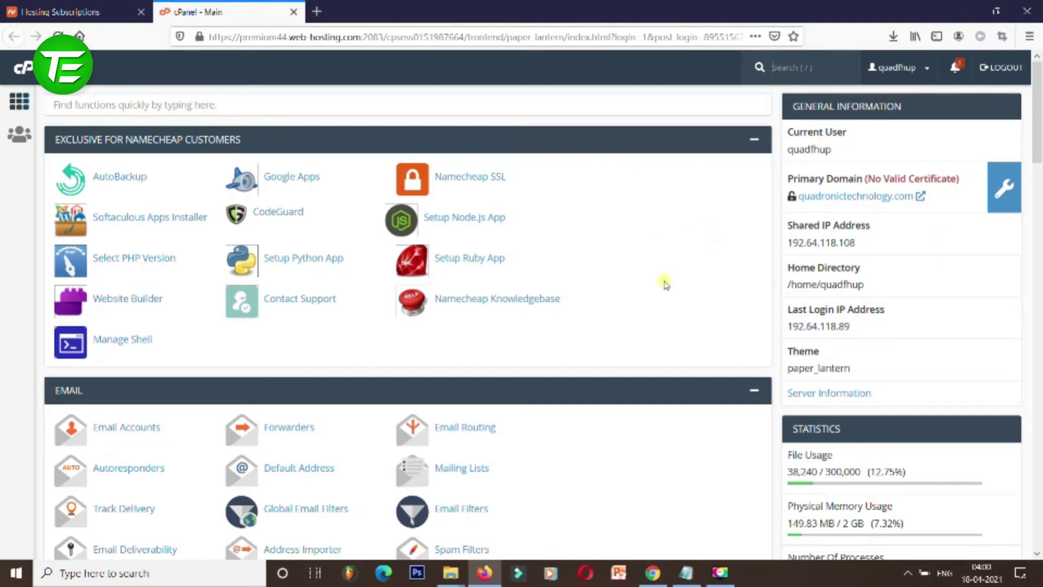
Step: Open cPanel's File Manager in a separate browser tab and view the contents of the demo.technicalextension.com folder
scroll(665, 284, down, 7)
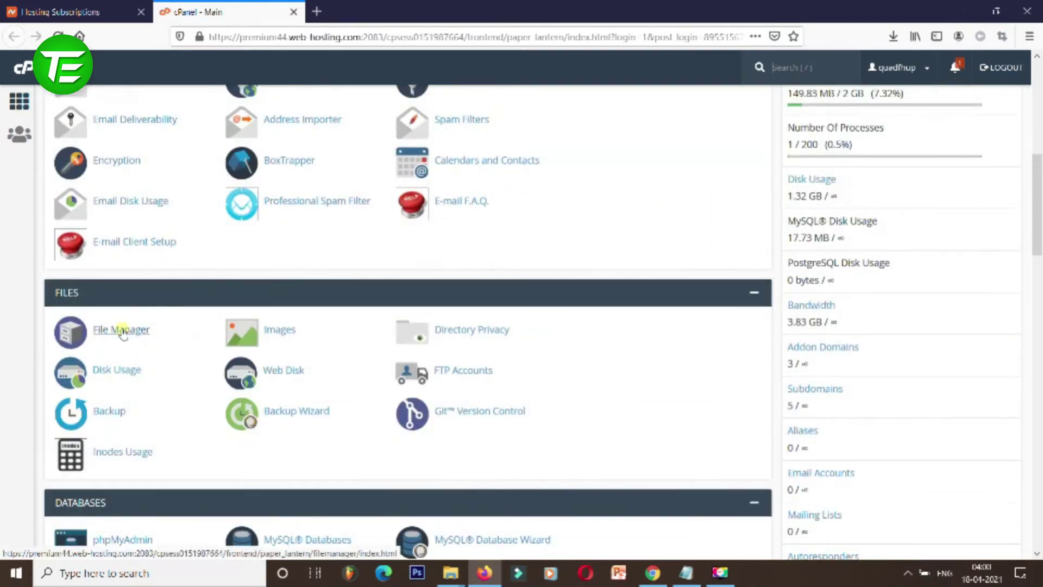
right_click(123, 333)
click(174, 336)
click(374, 11)
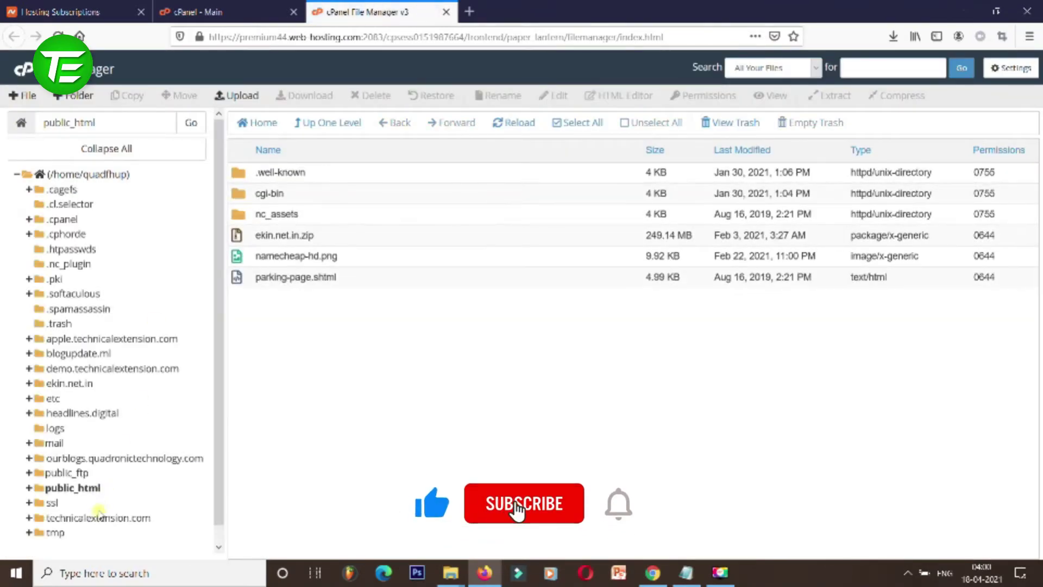
click(90, 370)
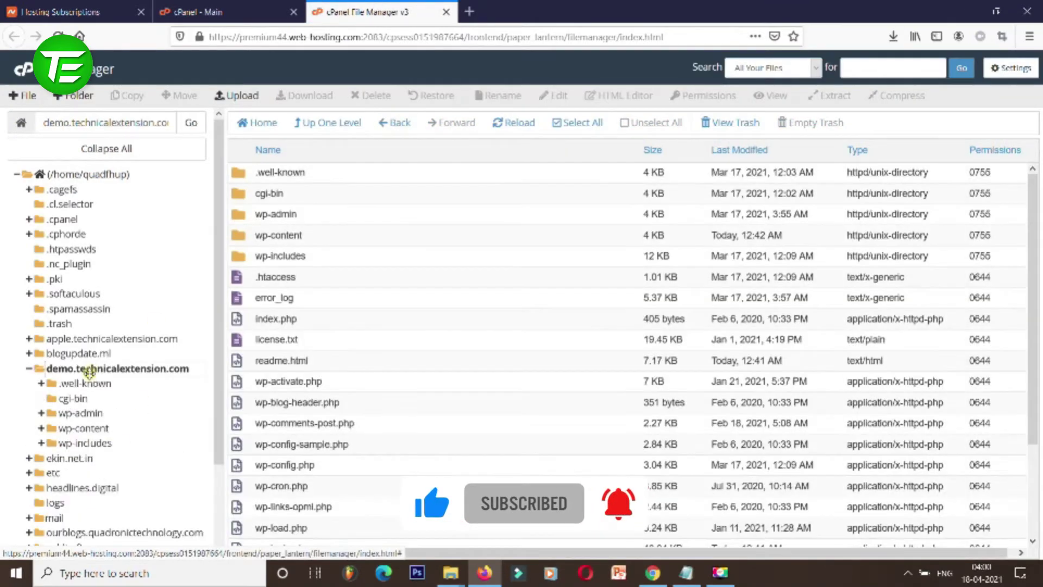
scroll(408, 333, down, 3)
scroll(413, 336, up, 3)
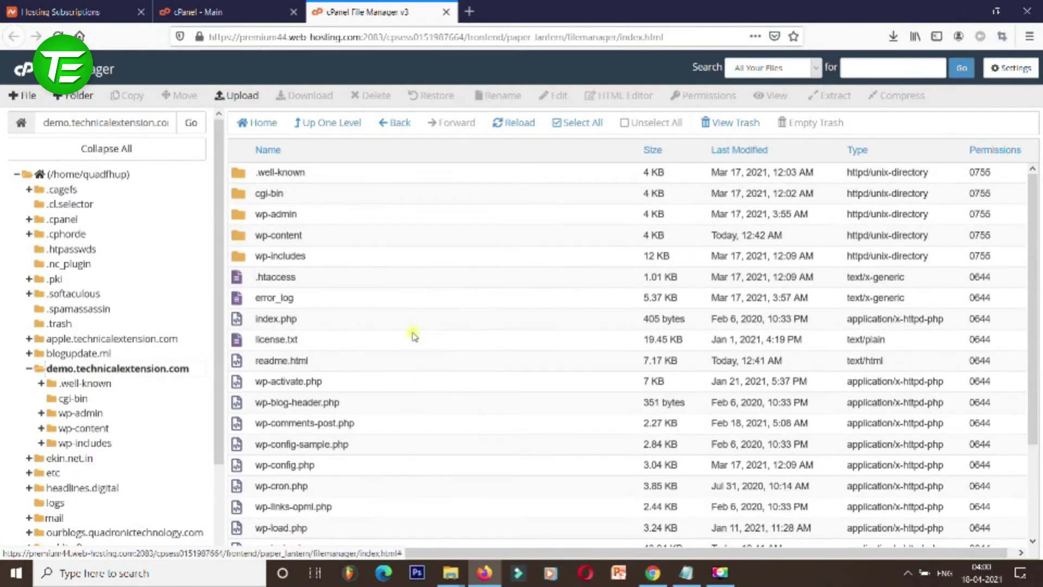
Step: Return to the cPanel main page and open the Softaculous Apps Installer in its own browser tab
click(205, 14)
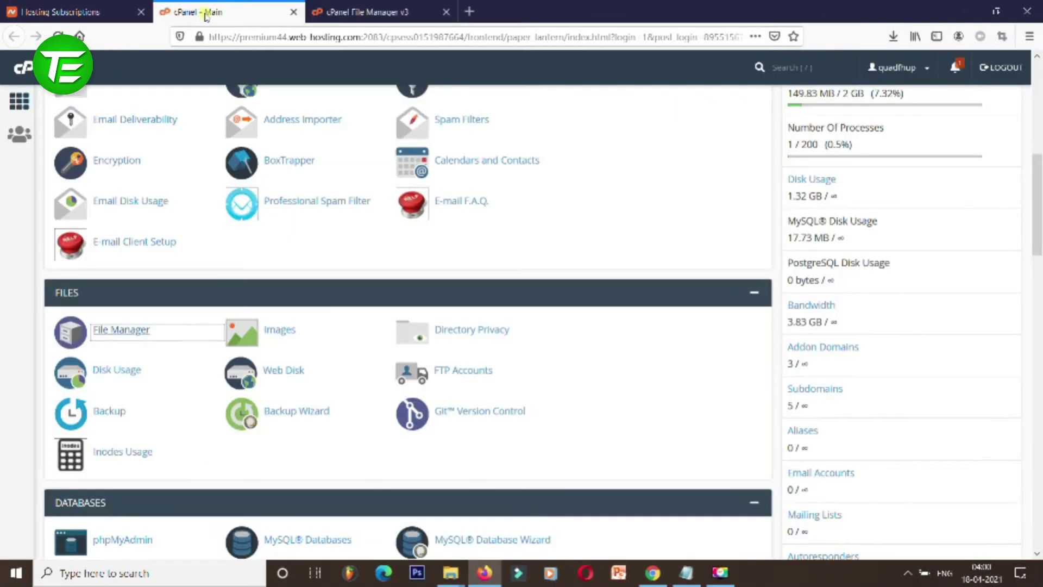
scroll(275, 303, up, 8)
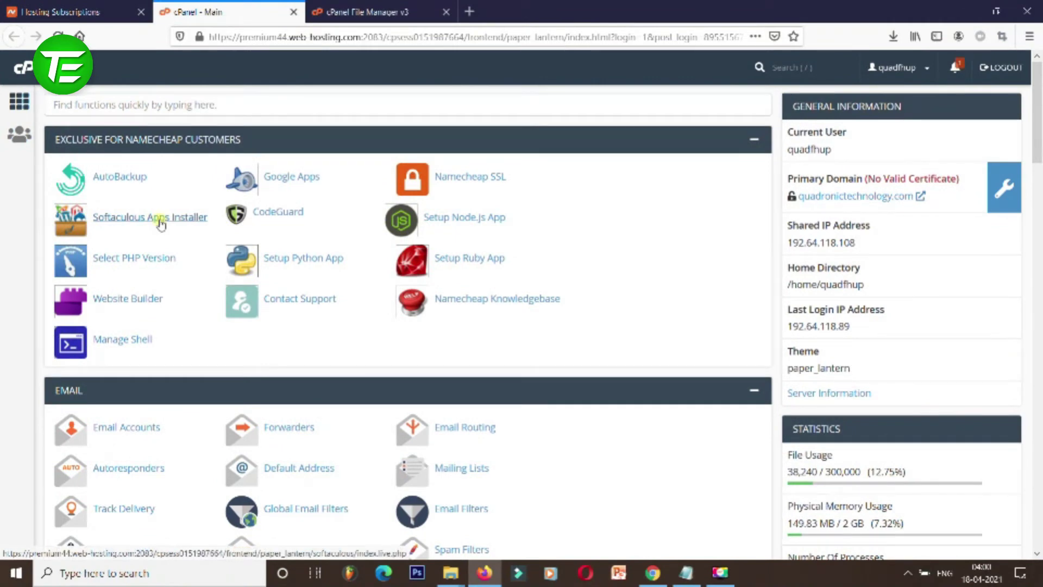
right_click(161, 222)
click(175, 227)
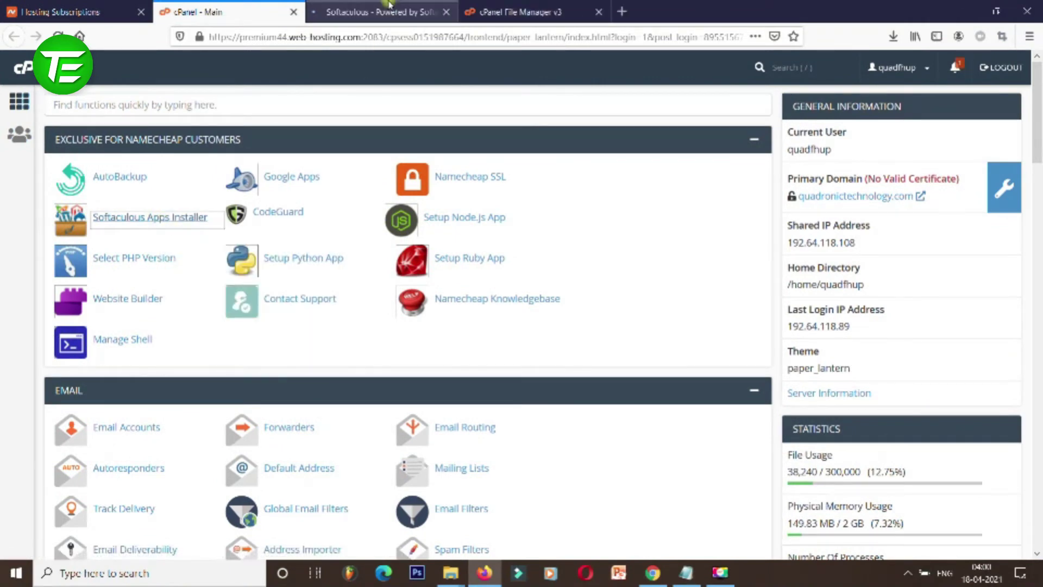
click(389, 6)
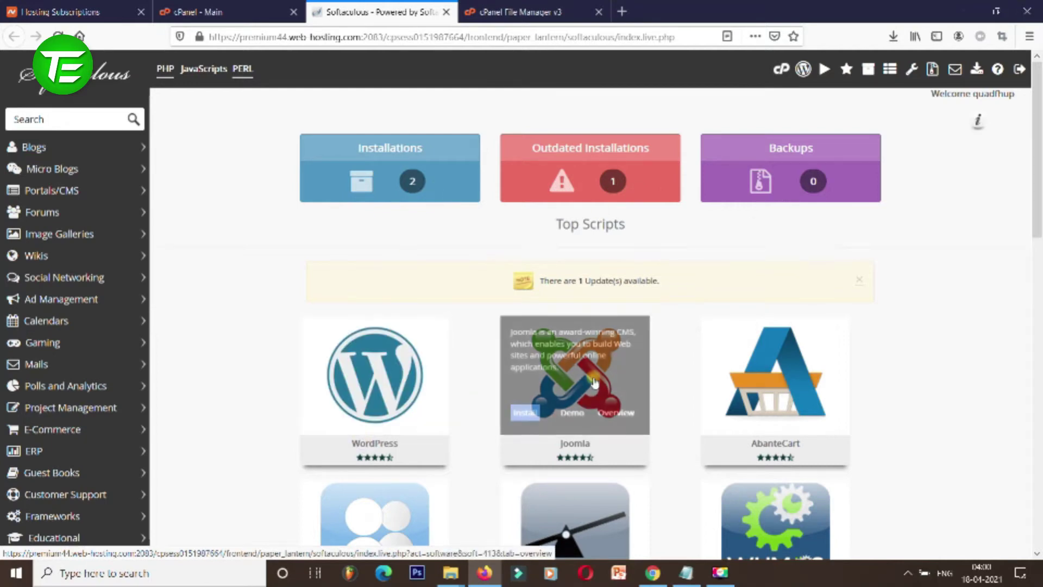
Step: Open the Softaculous list of existing script installations and look at its sorting options
mouse_move(350, 395)
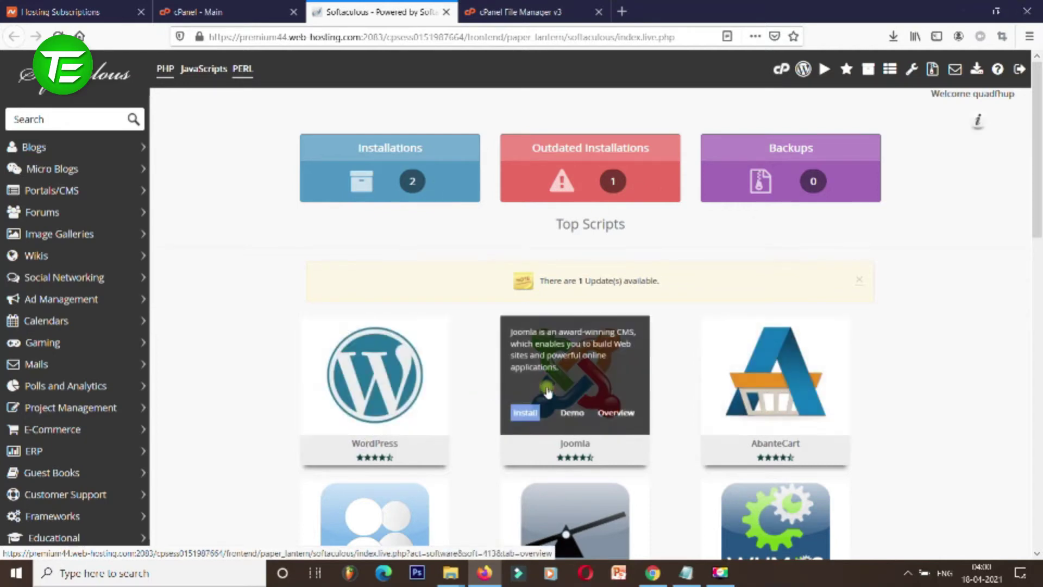
click(360, 195)
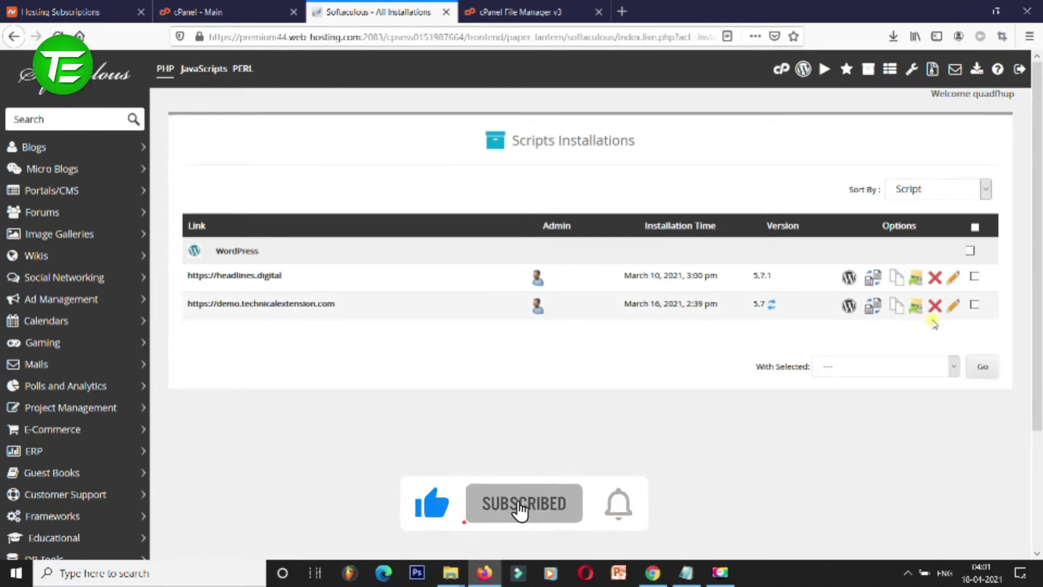
click(937, 189)
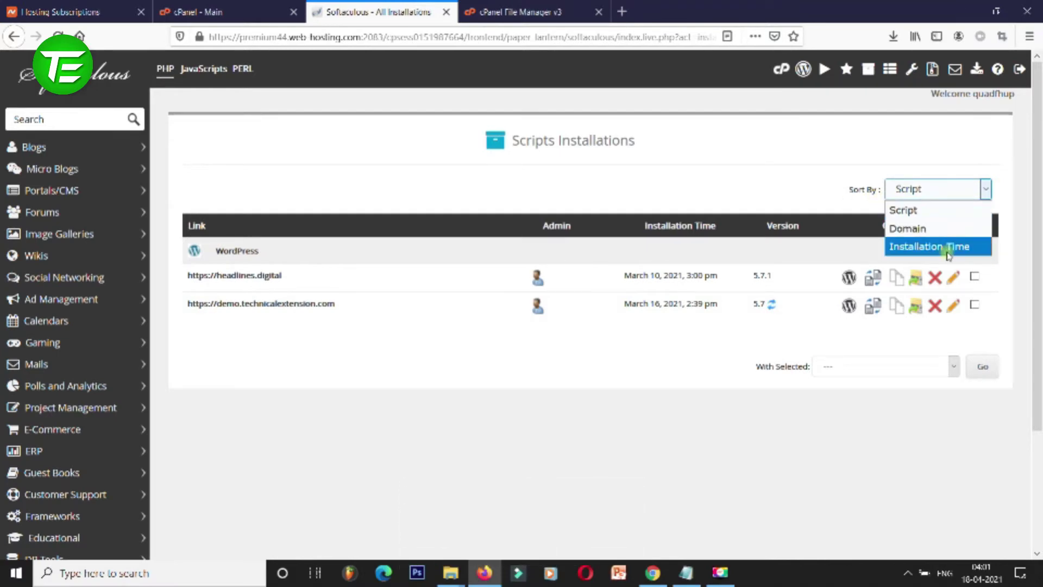
click(808, 200)
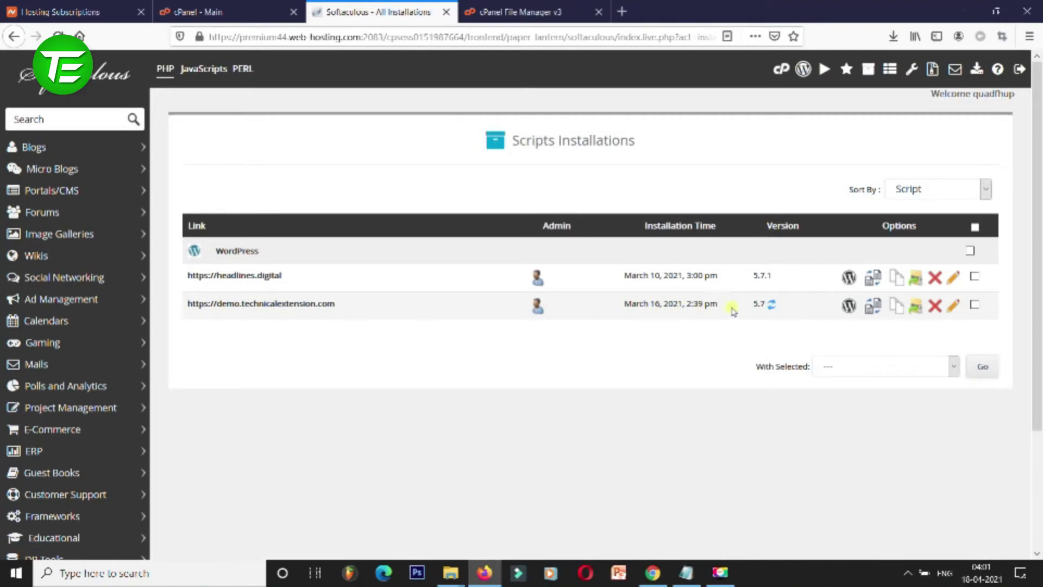
drag(513, 140, 657, 146)
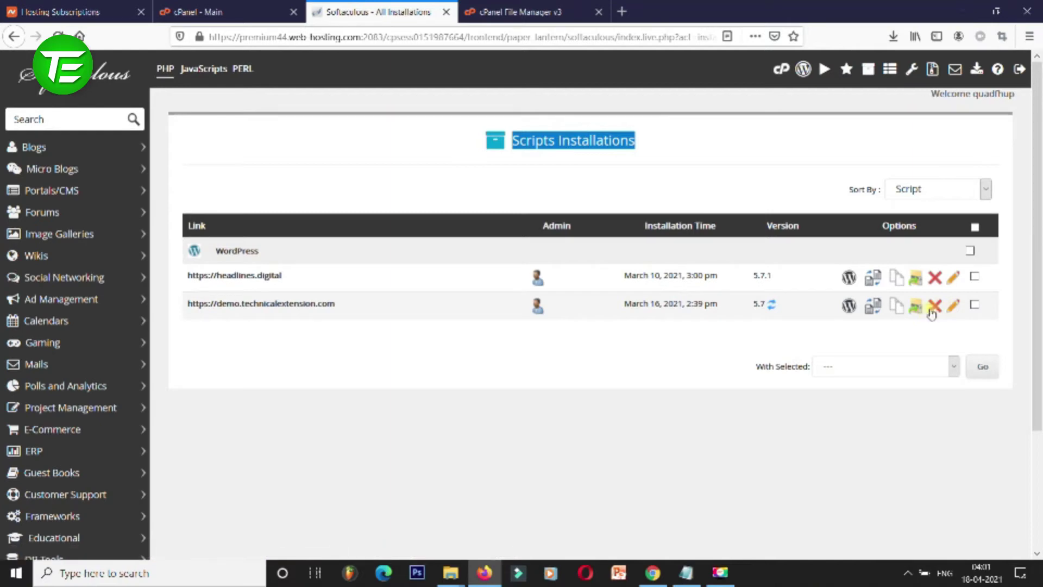
Step: Start removing the demo.technicalextension.com WordPress installation and review its database name and database user
click(976, 307)
click(935, 308)
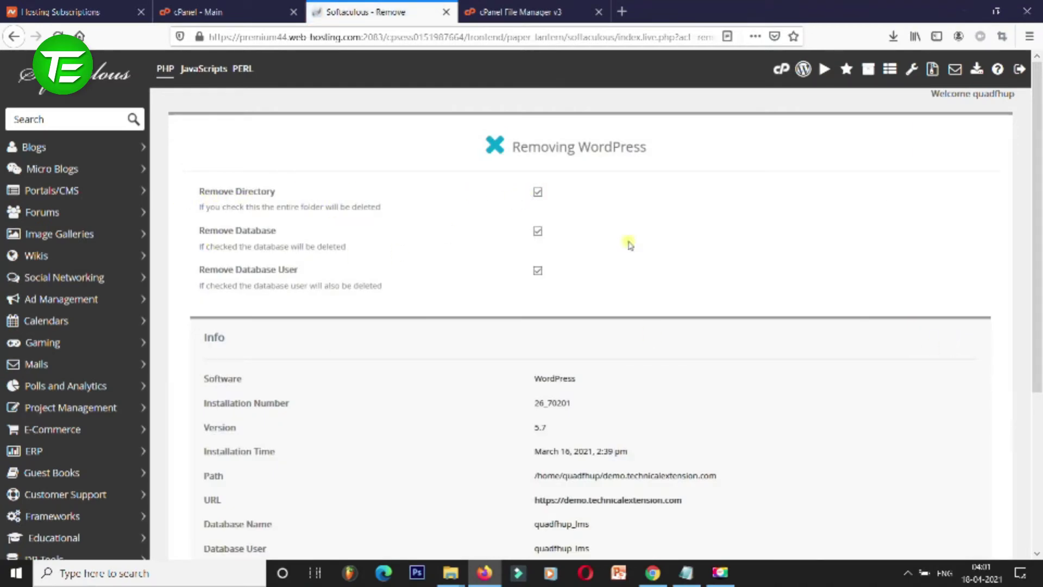
scroll(726, 292, down, 4)
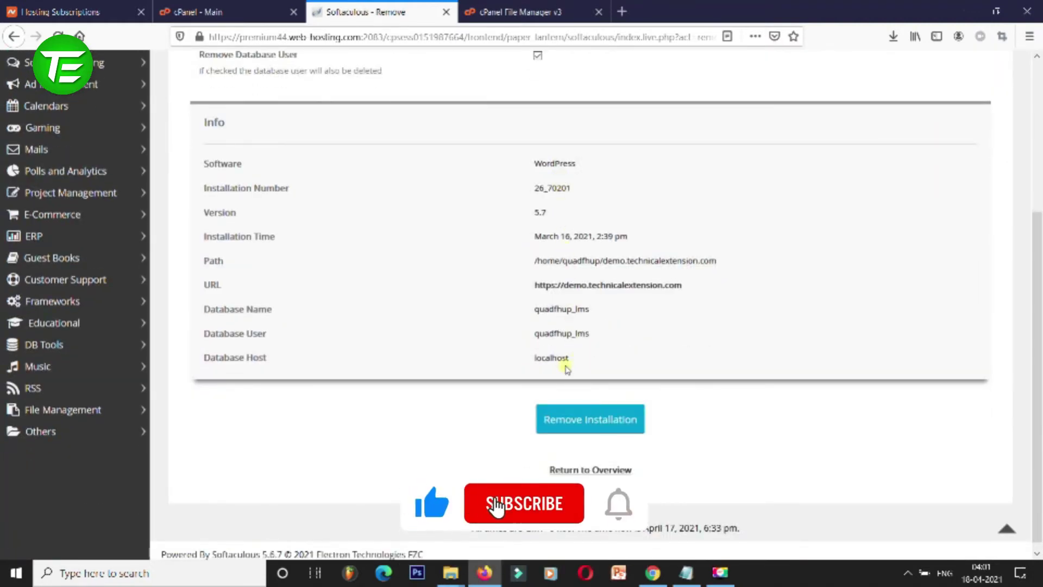
drag(591, 334, 313, 333)
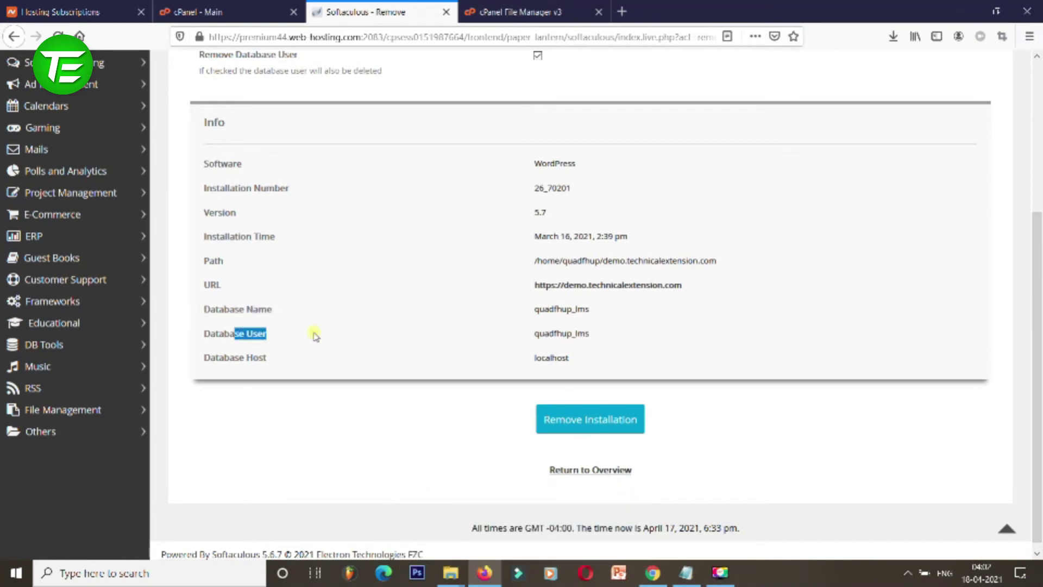
drag(529, 333, 594, 337)
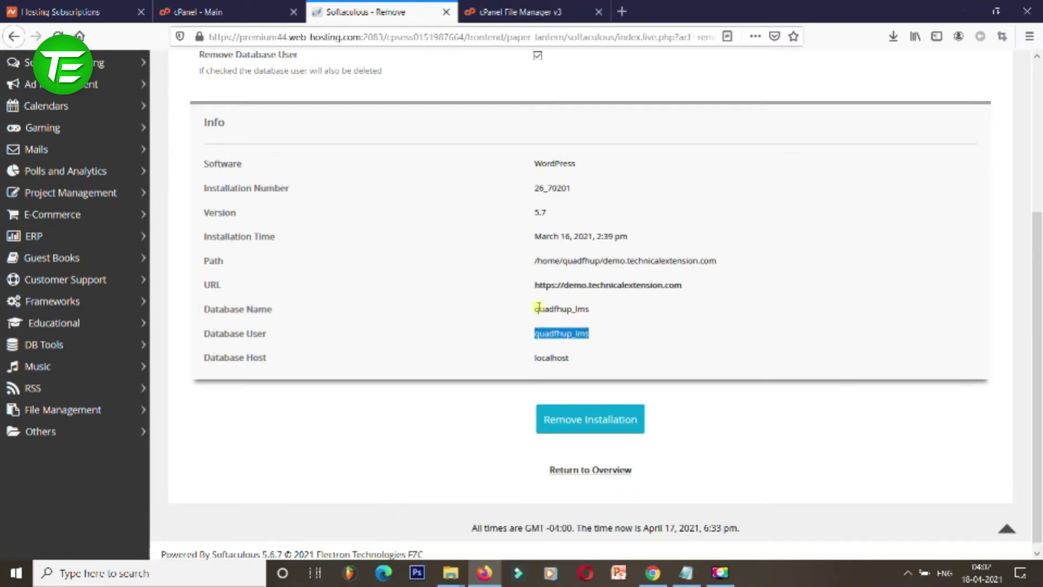
drag(539, 309, 600, 315)
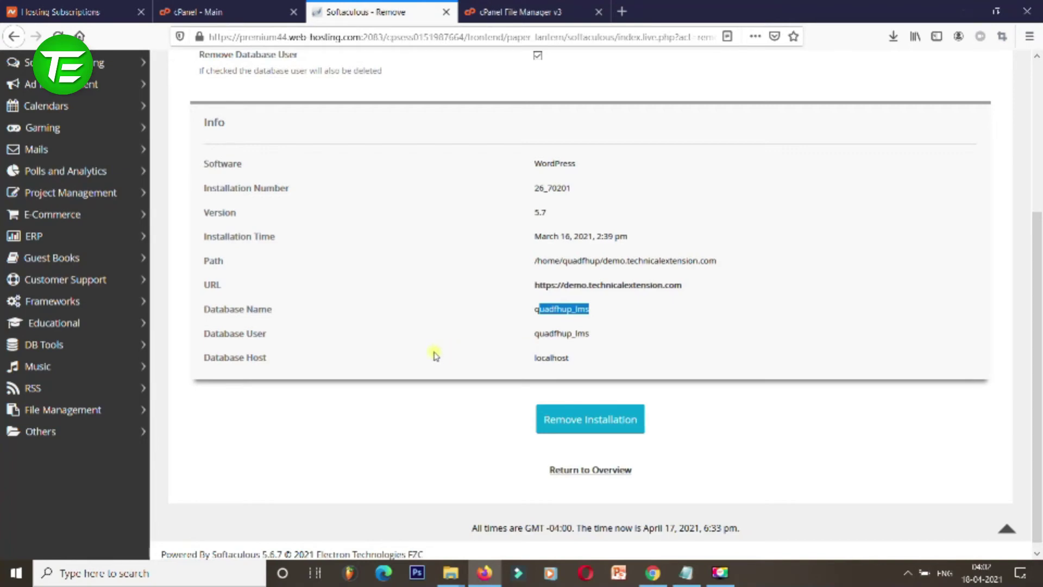
click(516, 12)
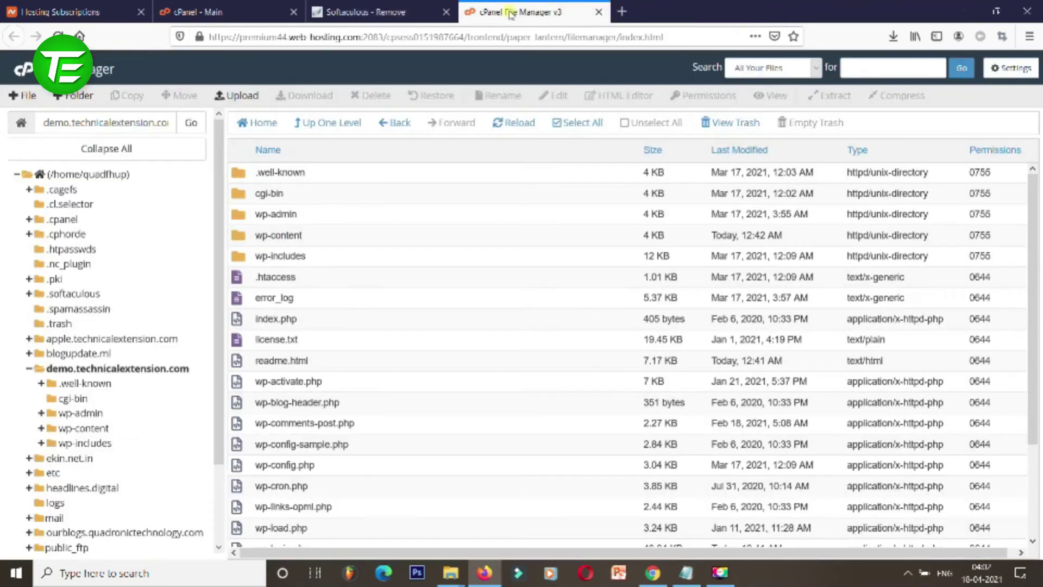
click(148, 370)
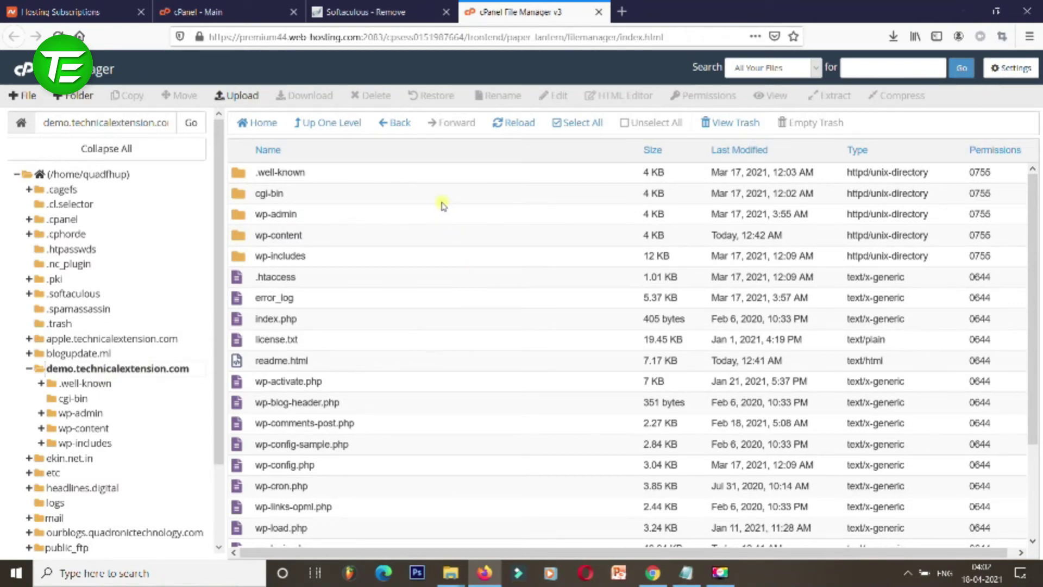
click(361, 174)
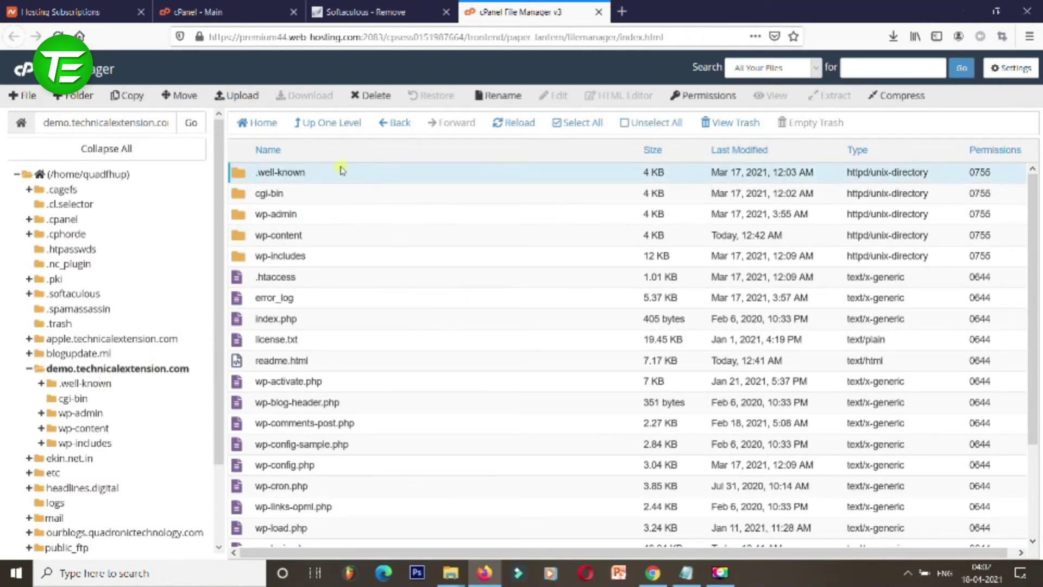
scroll(577, 496, down, 3)
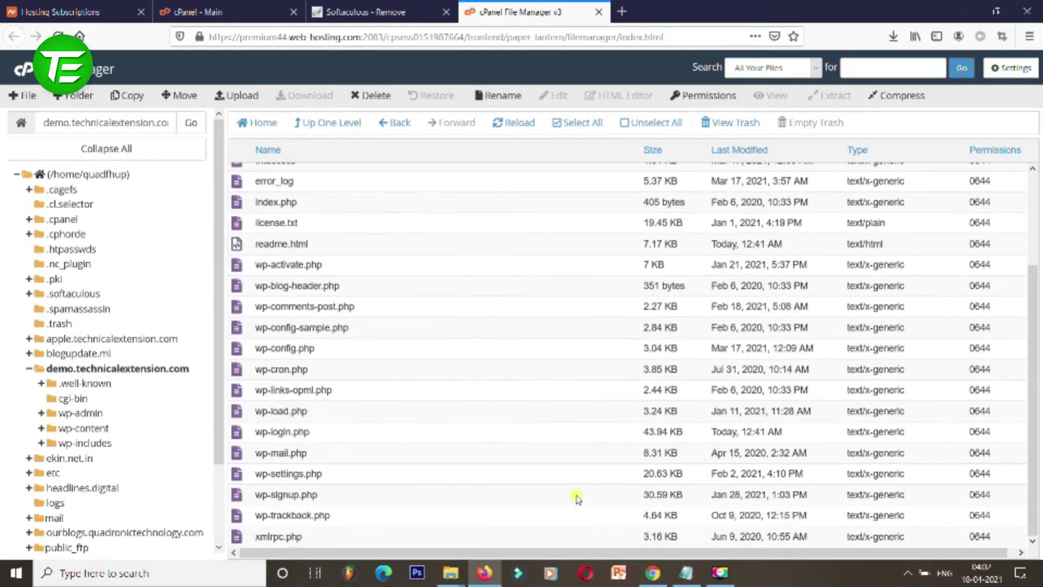
shift+click(380, 539)
scroll(423, 466, up, 3)
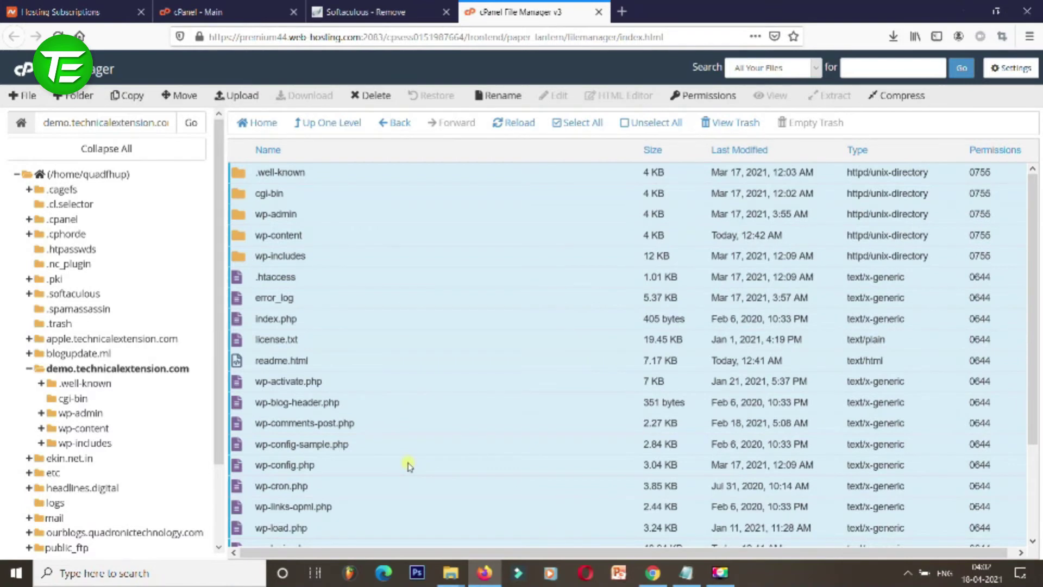
key(Delete)
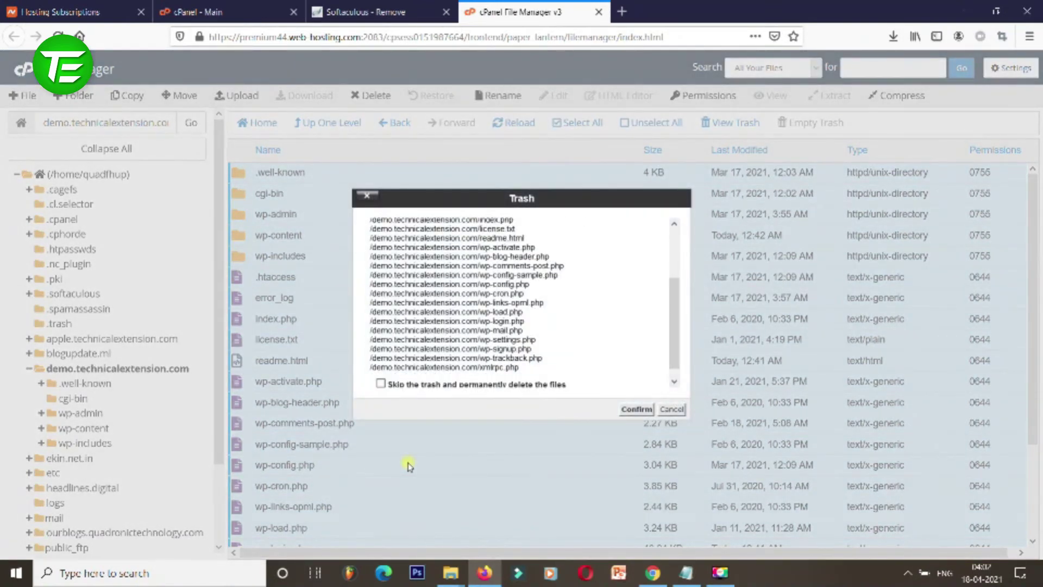
click(380, 384)
click(636, 410)
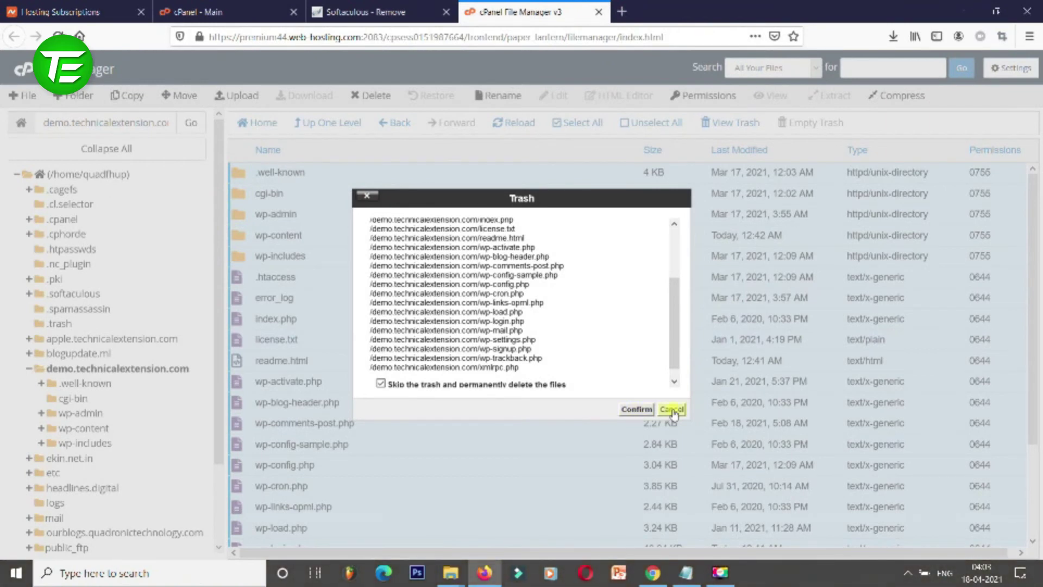
Step: Remove the demo.technicalextension.com WordPress installation with its directory, database and database user in Softaculous, and return to the overview
click(376, 11)
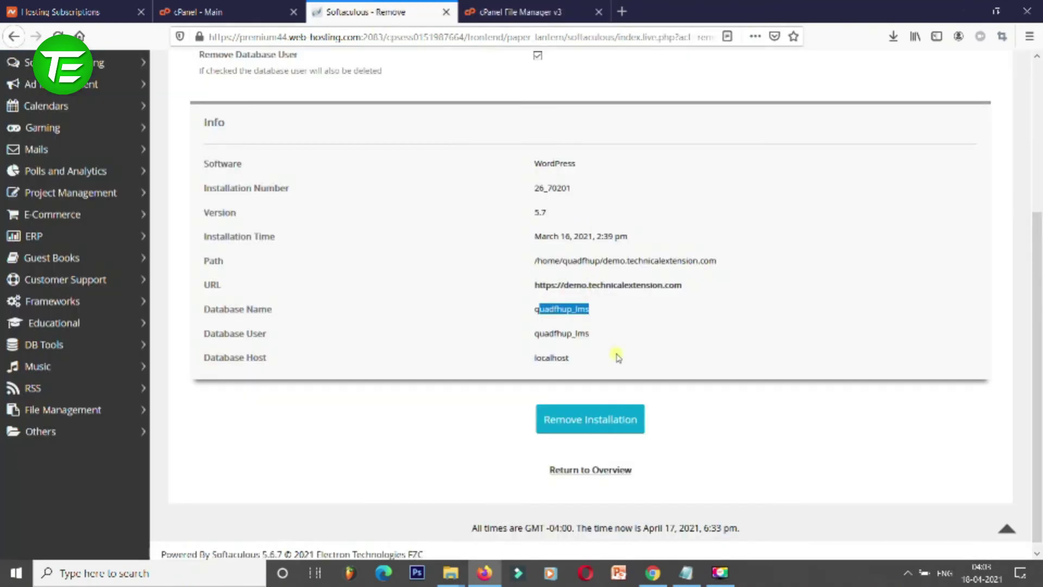
click(616, 427)
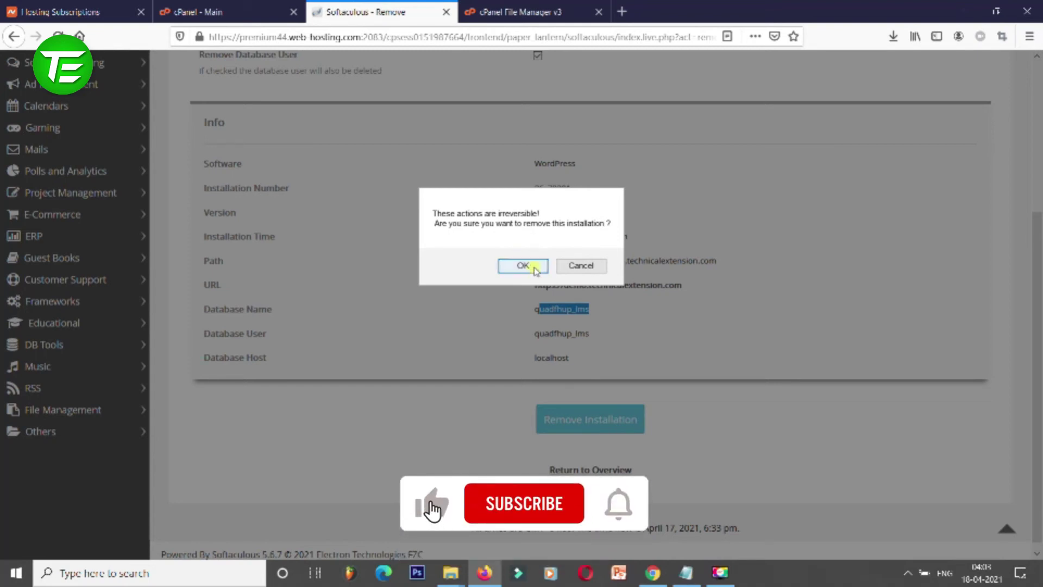
click(523, 265)
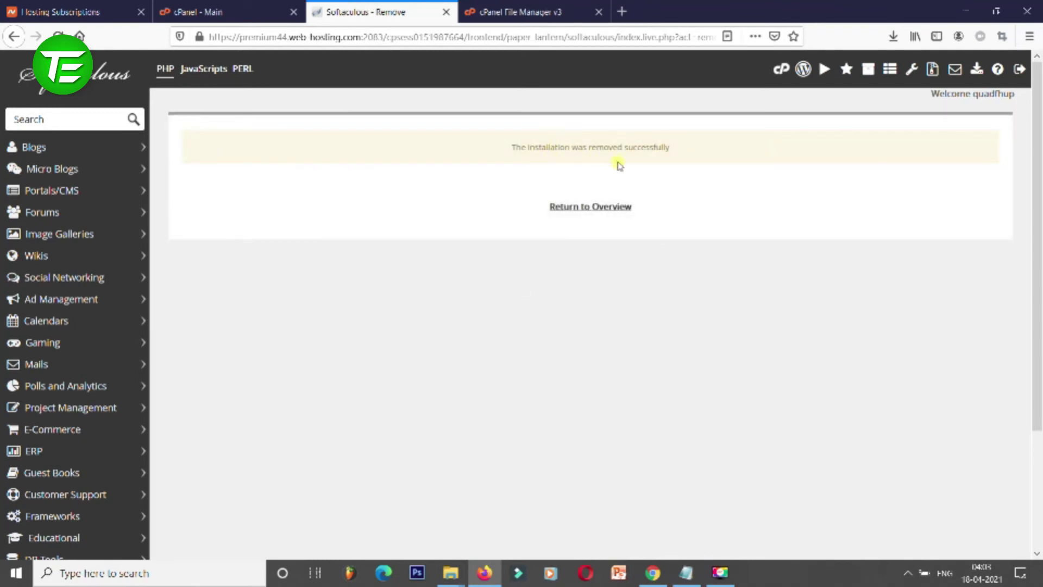
click(626, 211)
Step: Reload the demo.technicalextension.com folder in the File Manager to check which files remain
click(538, 12)
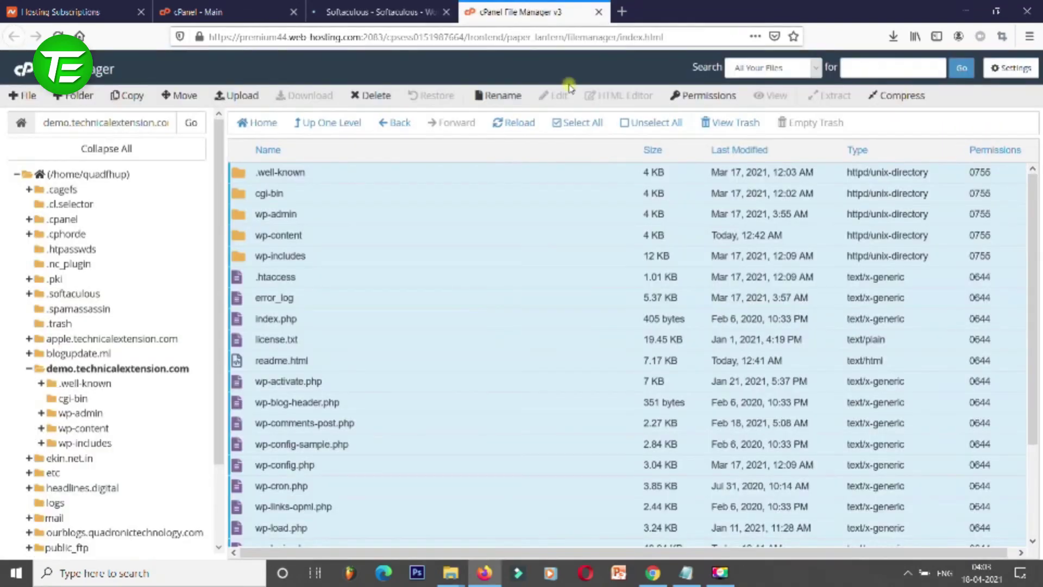
click(124, 369)
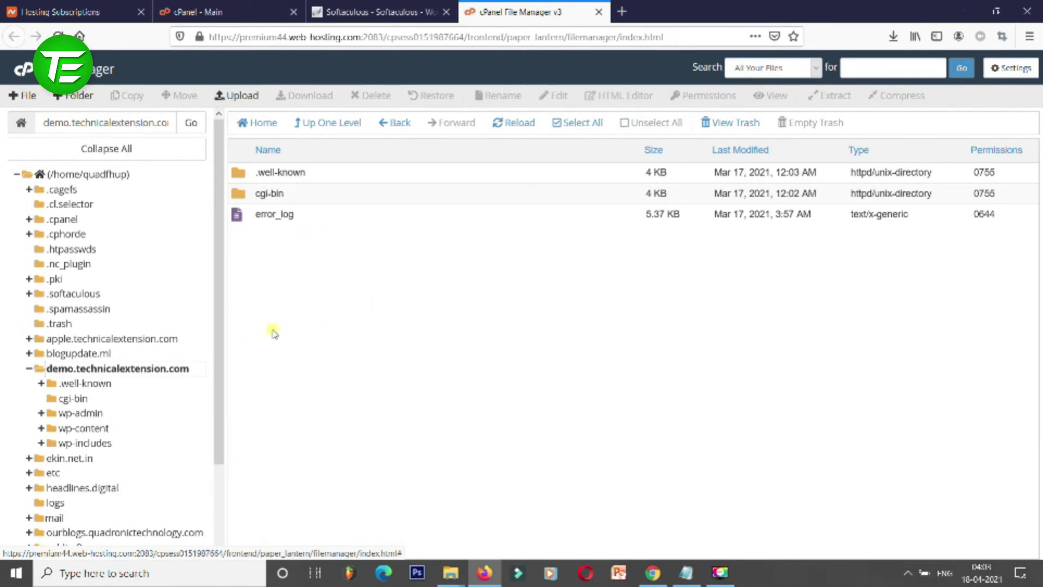
Step: Permanently delete .well-known, cgi-bin and error_log from the demo.technicalextension.com folder, skipping the trash
click(60, 368)
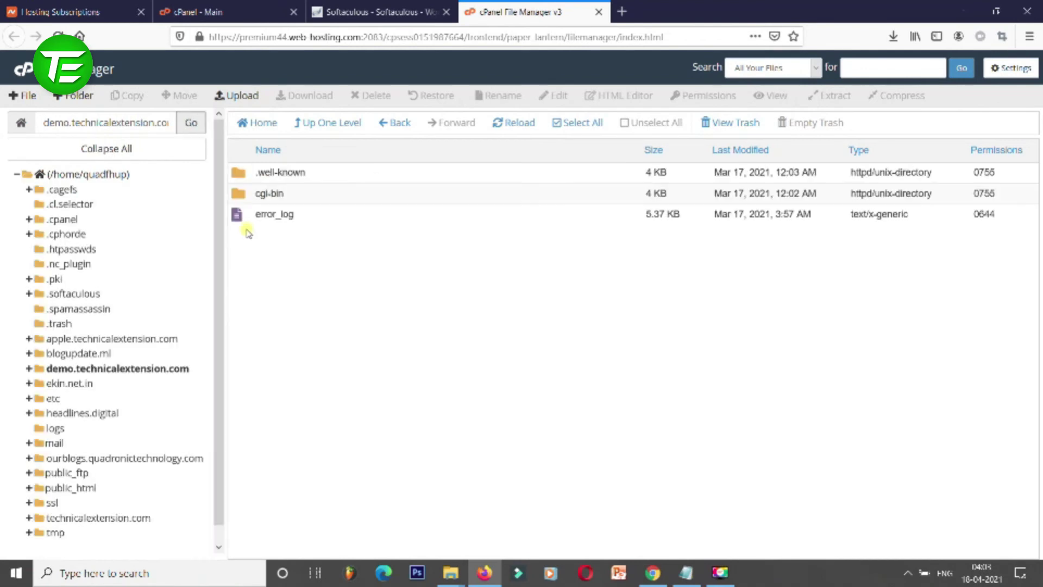
click(171, 369)
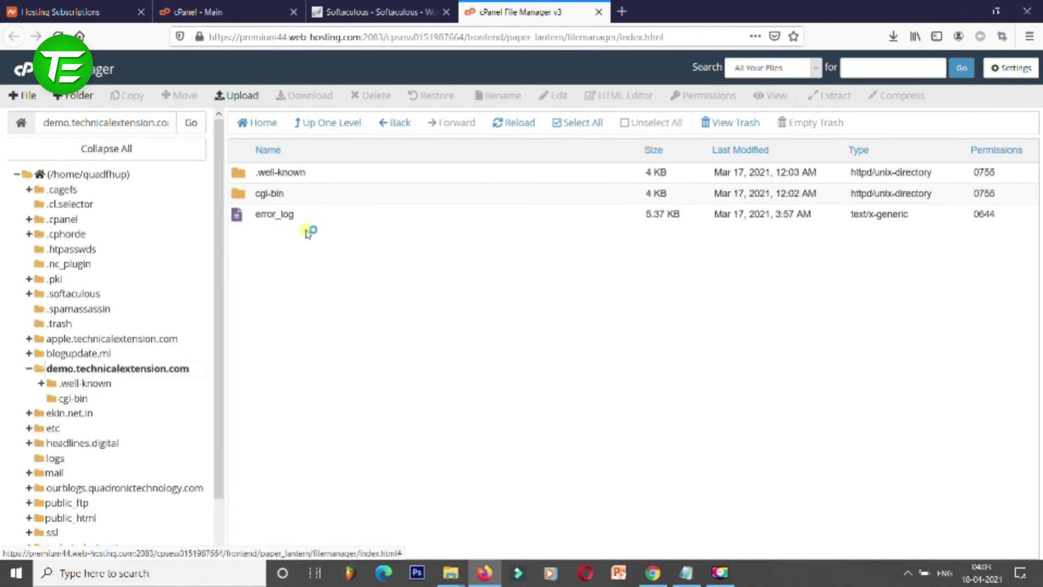
click(333, 174)
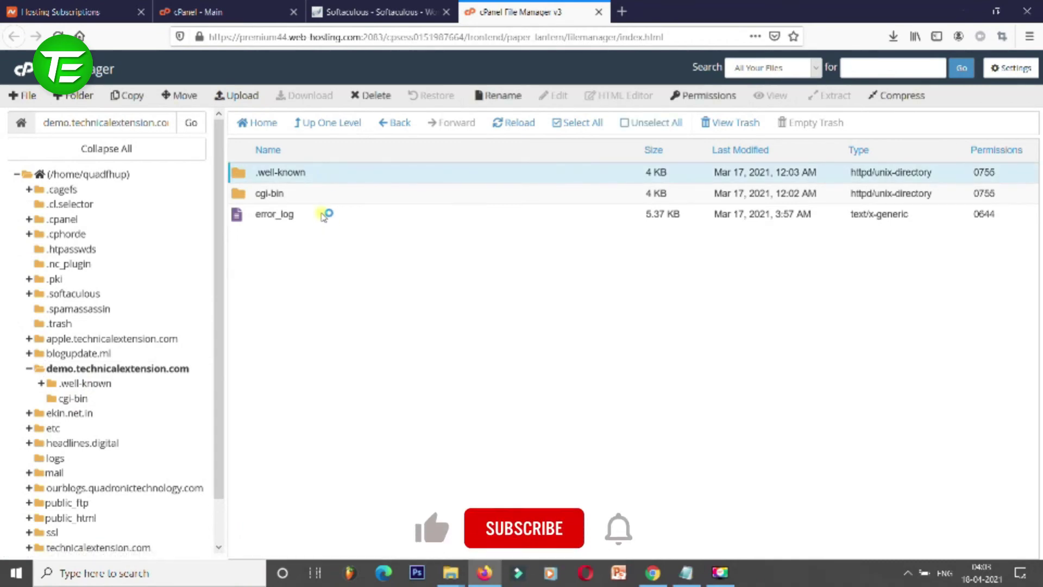
shift+click(324, 216)
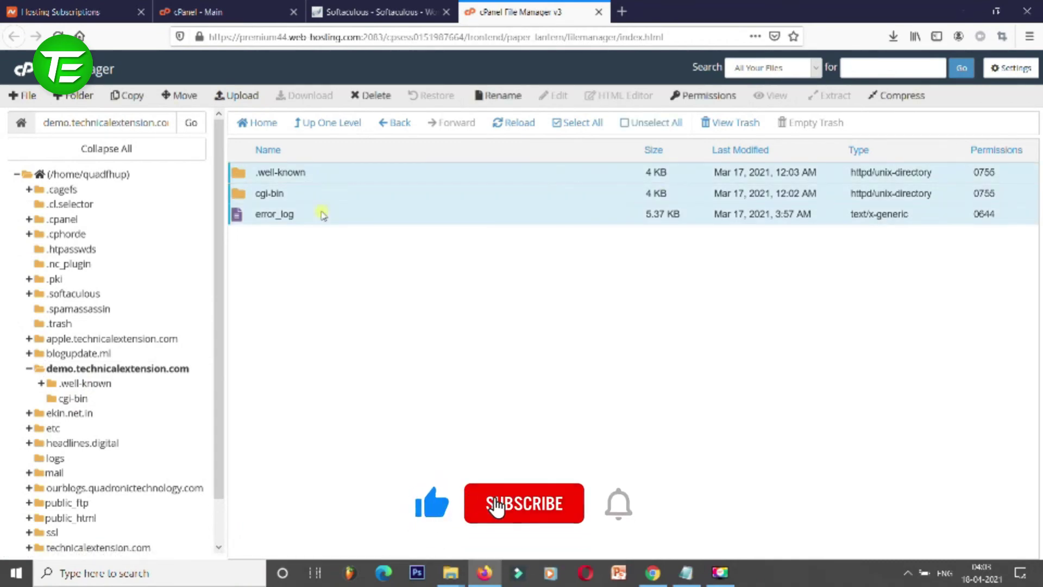
right_click(322, 215)
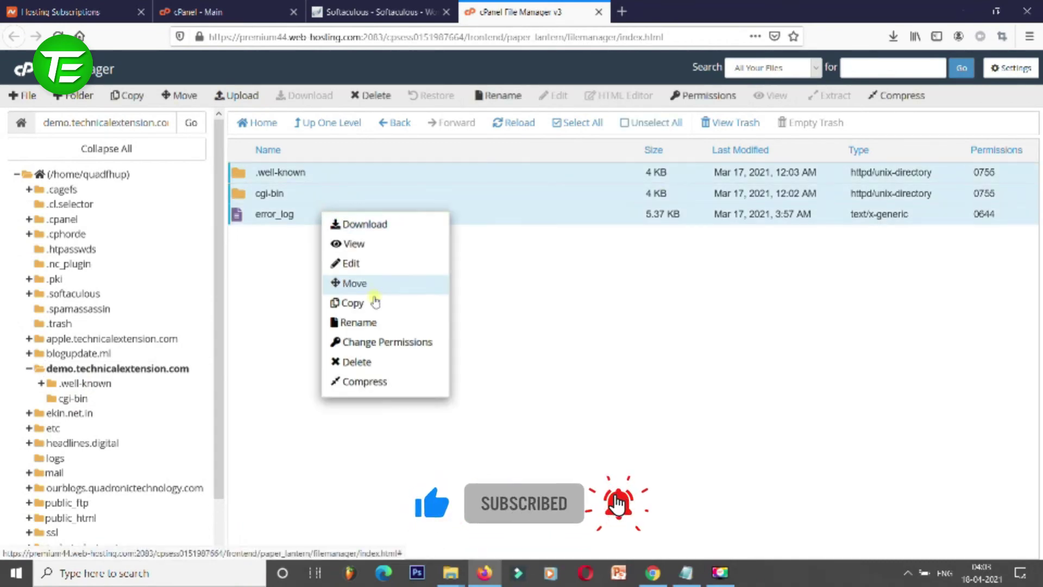
click(379, 364)
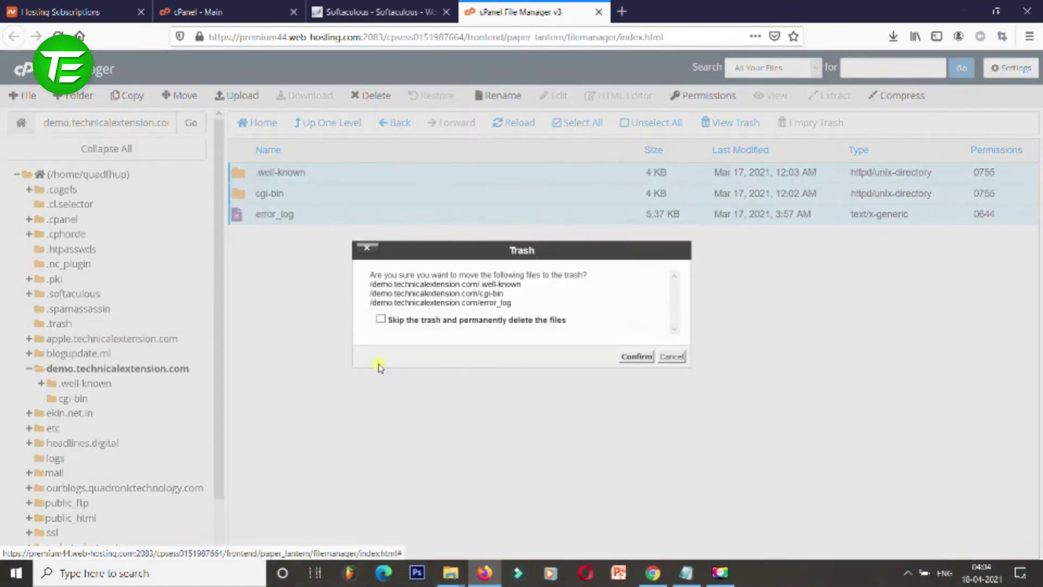
click(479, 325)
click(640, 359)
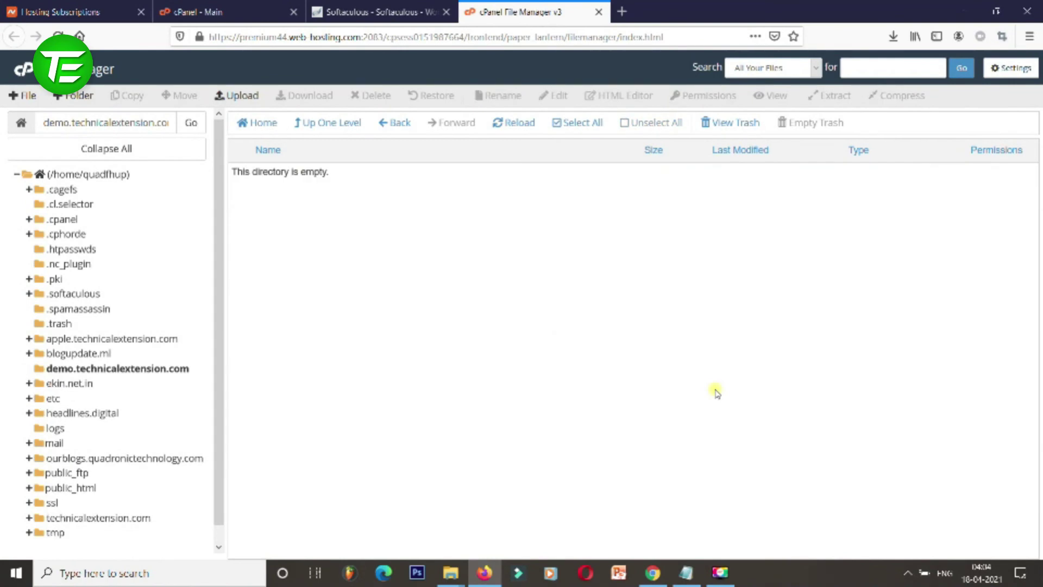
Step: Close the old Softaculous page, reopen the Softaculous Apps Installer from cPanel and open its list of installations
click(429, 5)
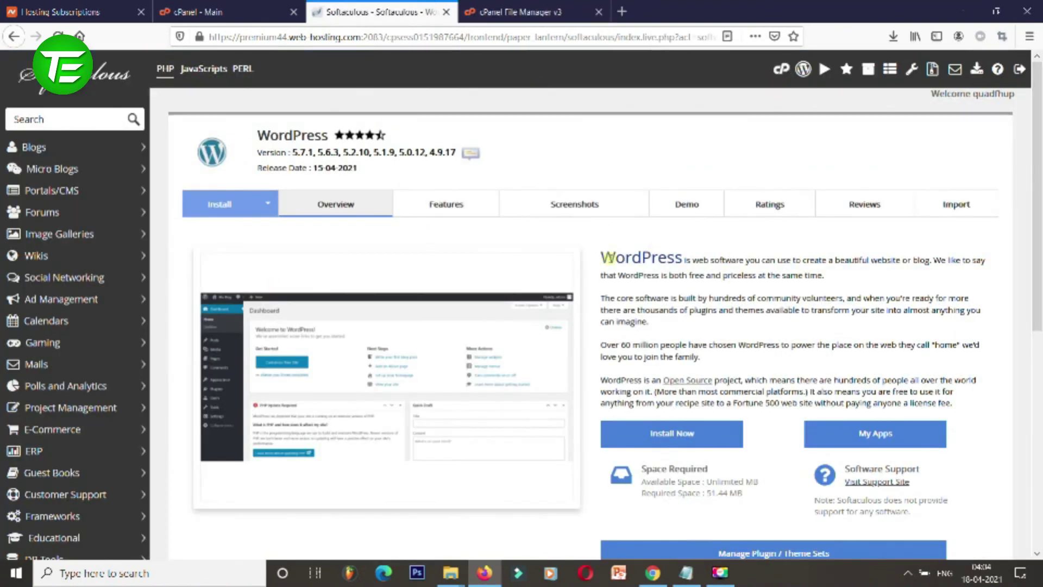
click(217, 4)
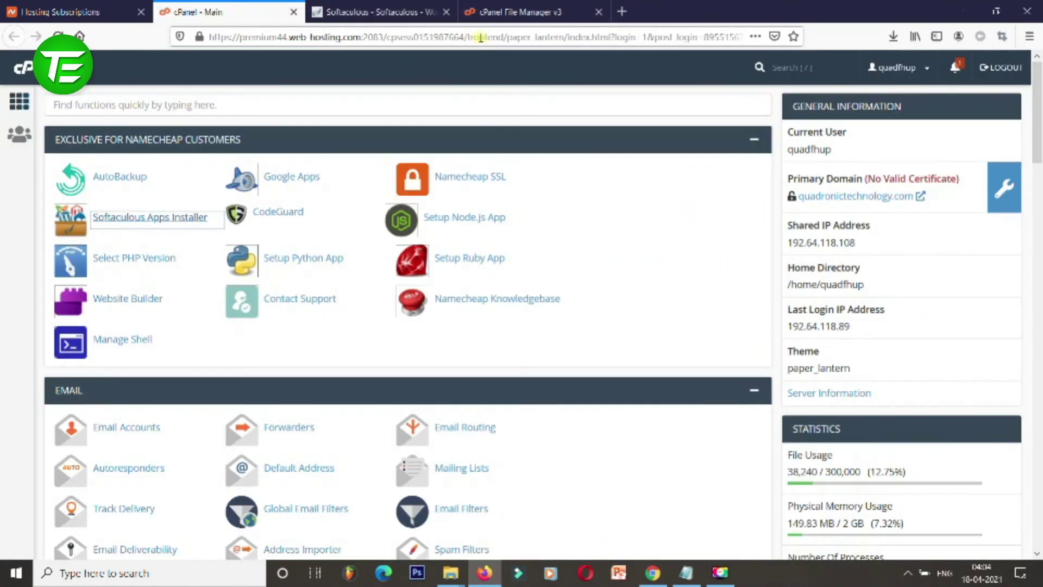
click(446, 11)
right_click(148, 220)
click(209, 223)
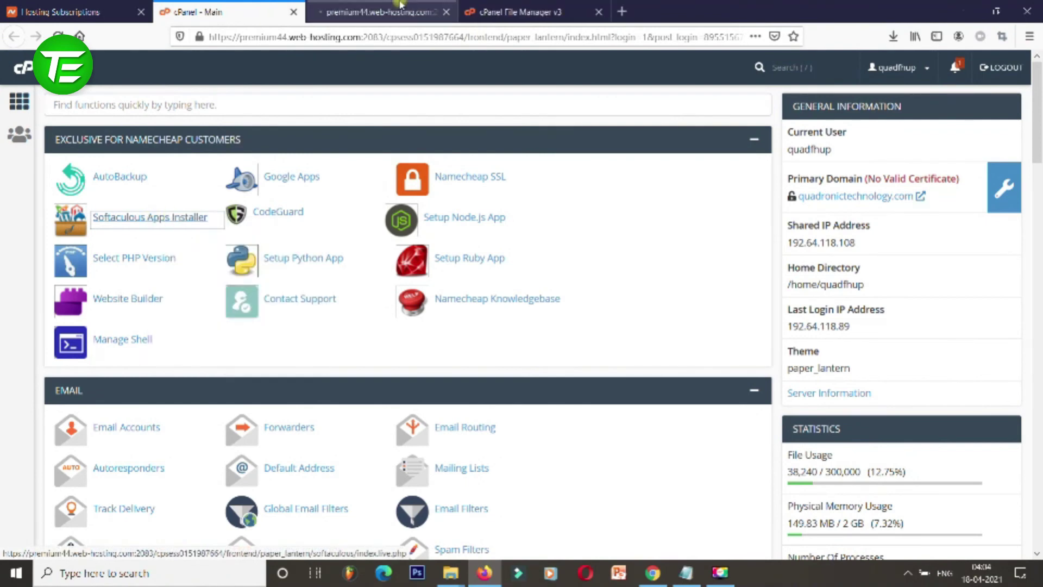
click(400, 5)
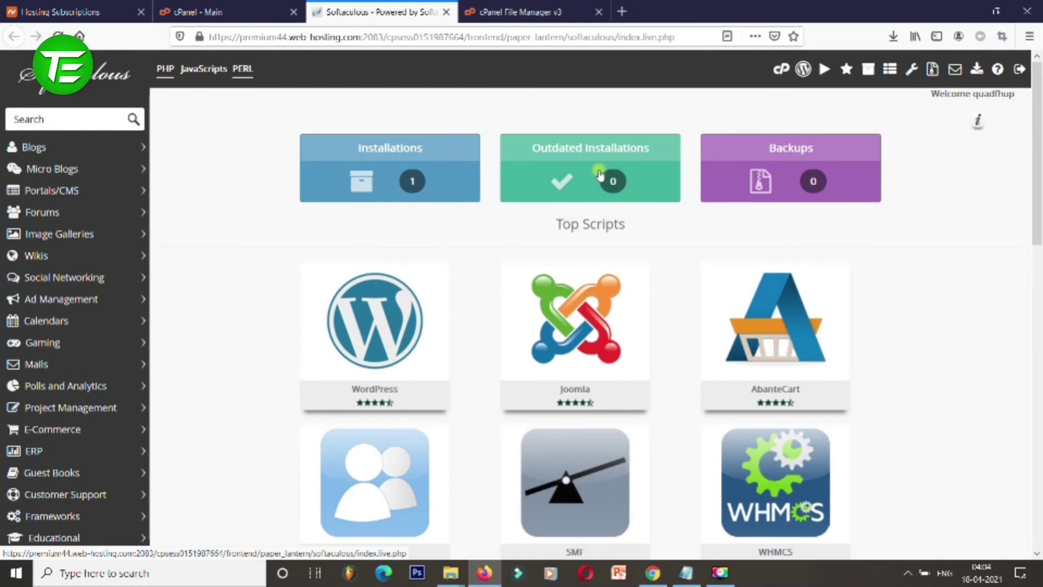
click(456, 168)
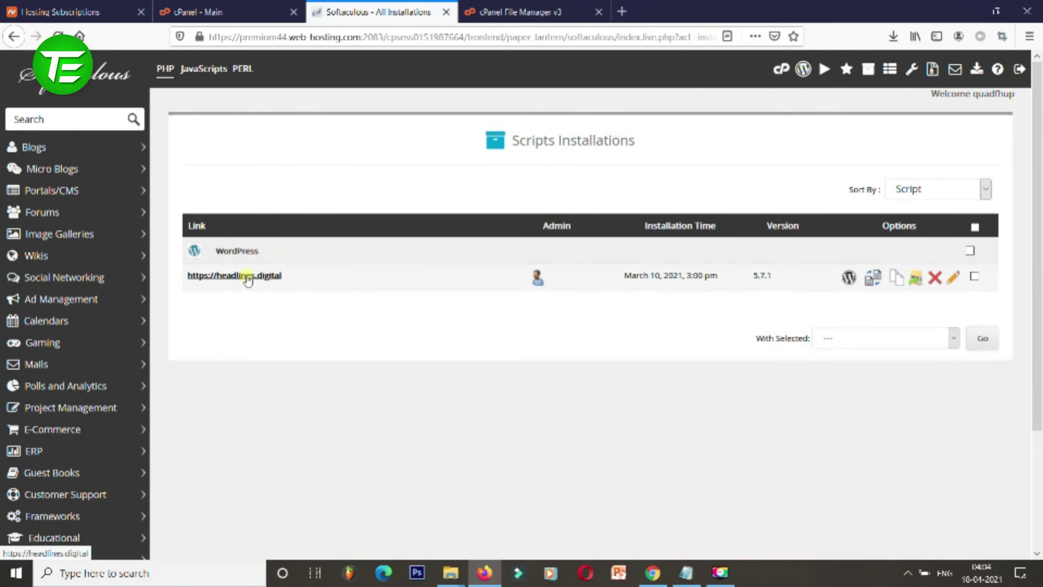
Step: View the remaining headlines.digital WordPress site in the browser and return to the Softaculous installations list
click(248, 277)
click(543, 12)
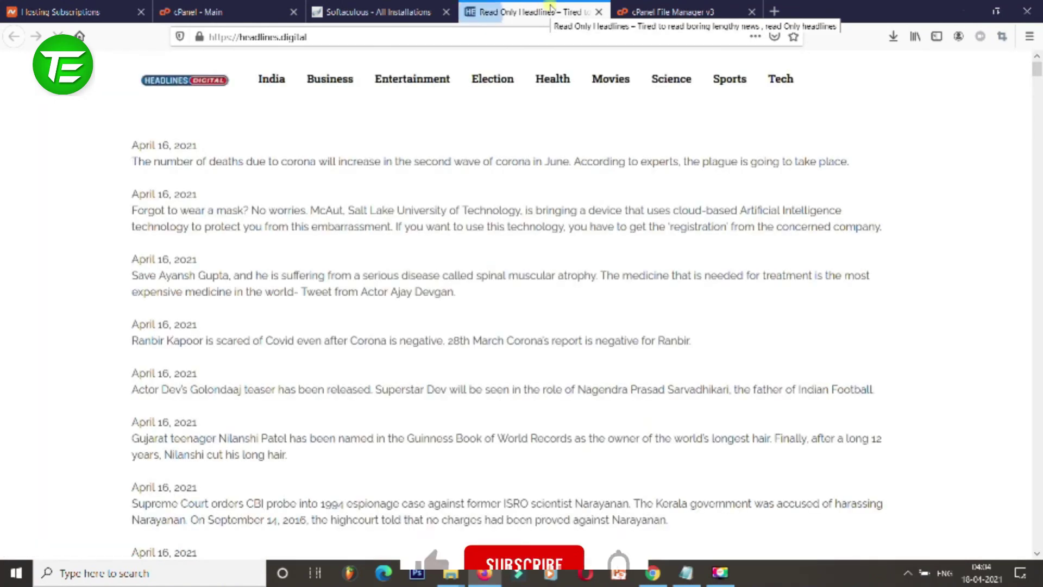
click(598, 12)
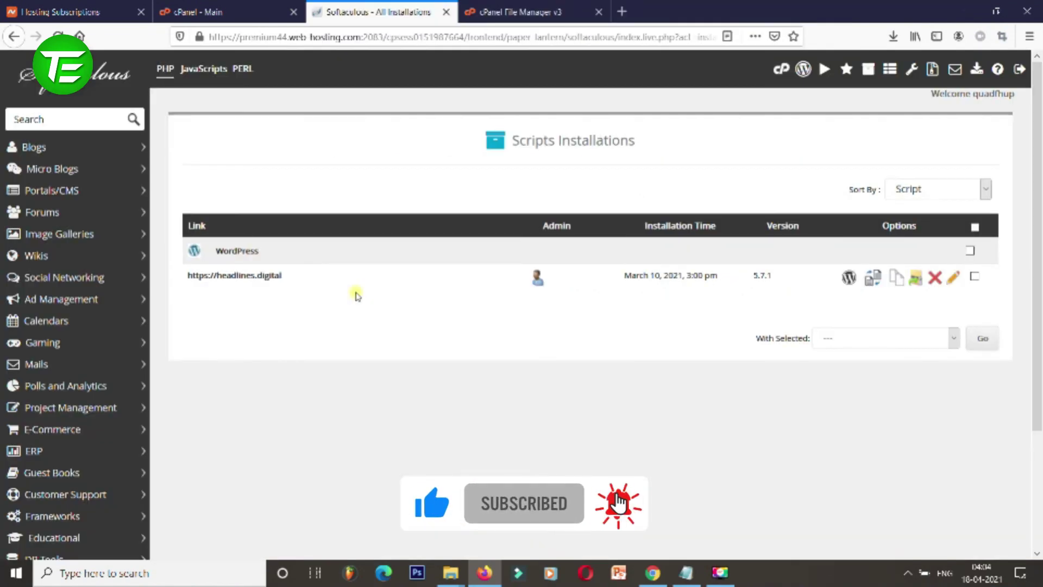